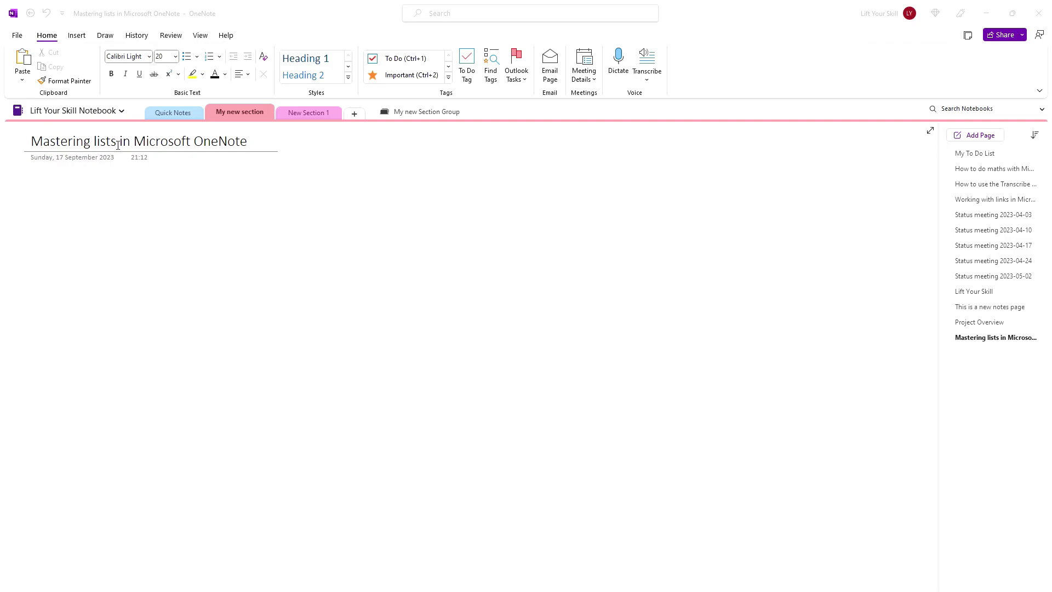
Step: Start a bulleted list at the top of the page with This, Will, Create
{"action": "left_click", "coordinate": [79, 190]}
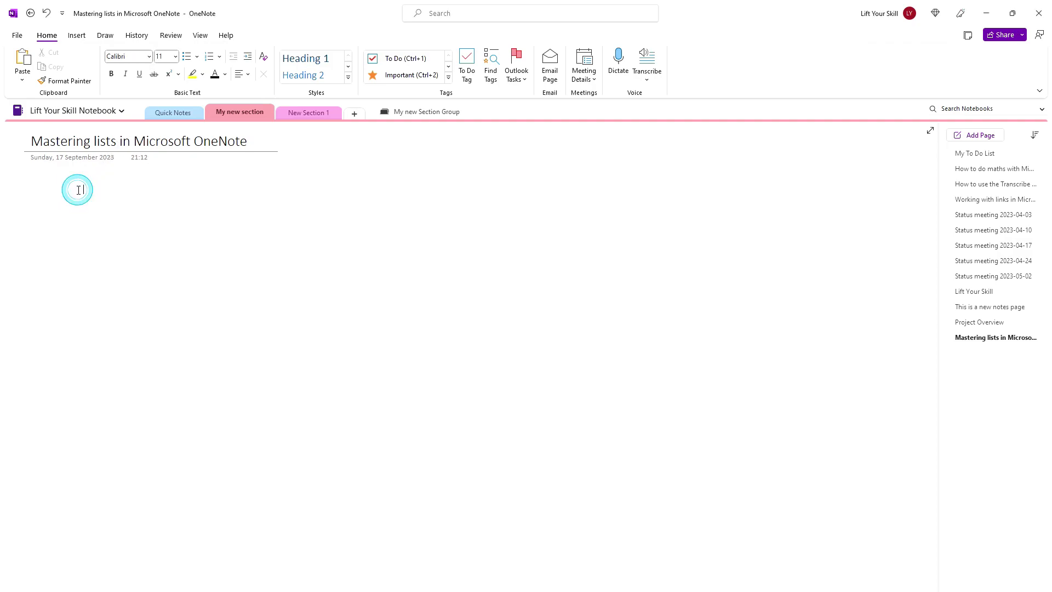
{"action": "left_click", "coordinate": [32, 187]}
{"action": "left_click", "coordinate": [191, 58]}
{"action": "type", "text": "This"}
{"action": "key", "text": "Return"}
{"action": "type", "text": "will"}
{"action": "key", "text": "Return"}
{"action": "type", "text": "create"}
Step: Nest Bulleted under Create and List one level deeper, then type 'Another level.'
{"action": "key", "text": "Tab"}
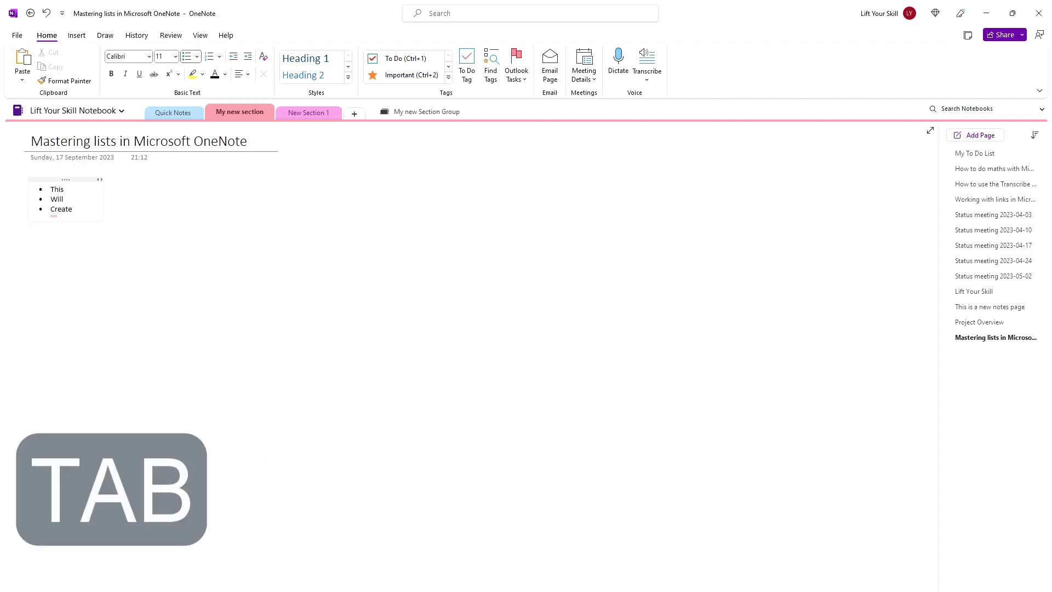
{"action": "key", "text": "Return"}
{"action": "type", "text": "bulleted"}
{"action": "key", "text": "Tab"}
{"action": "key", "text": "Return"}
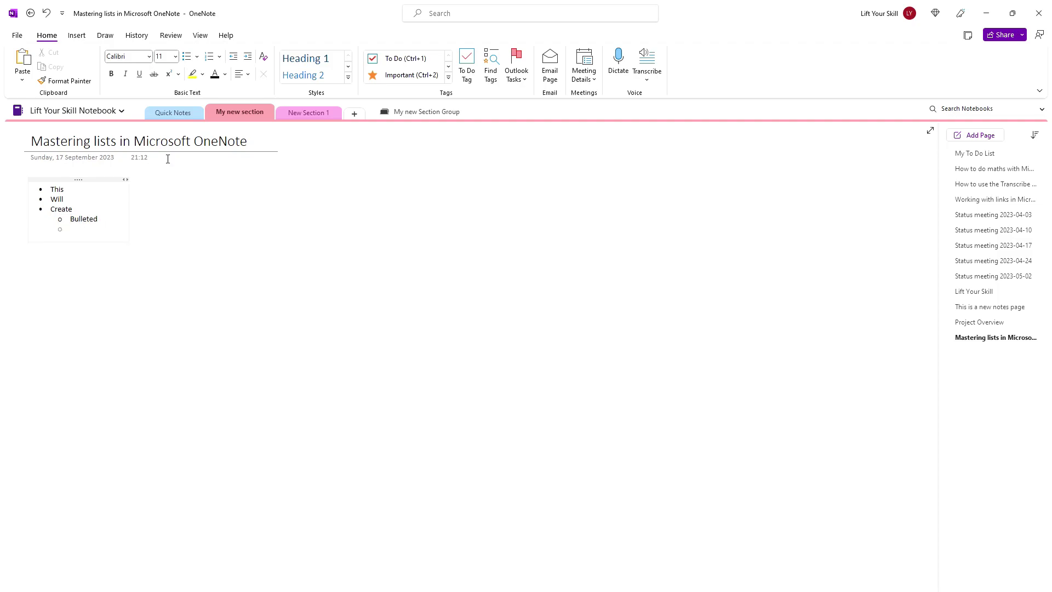
{"action": "key", "text": "Tab"}
{"action": "type", "text": "list"}
{"action": "key", "text": "Return"}
{"action": "type", "text": "Another level."}
Step: Begin a numbered list below the bullets with items This, Is, A, Numbered, List
{"action": "key", "text": "Return"}
{"action": "key", "text": "ctrl+slash"}
{"action": "type", "text": "This"}
{"action": "key", "text": "Return"}
{"action": "type", "text": "Is"}
{"action": "key", "text": "Return"}
{"action": "type", "text": "a"}
{"action": "key", "text": "Return"}
{"action": "type", "text": "numbered li"}
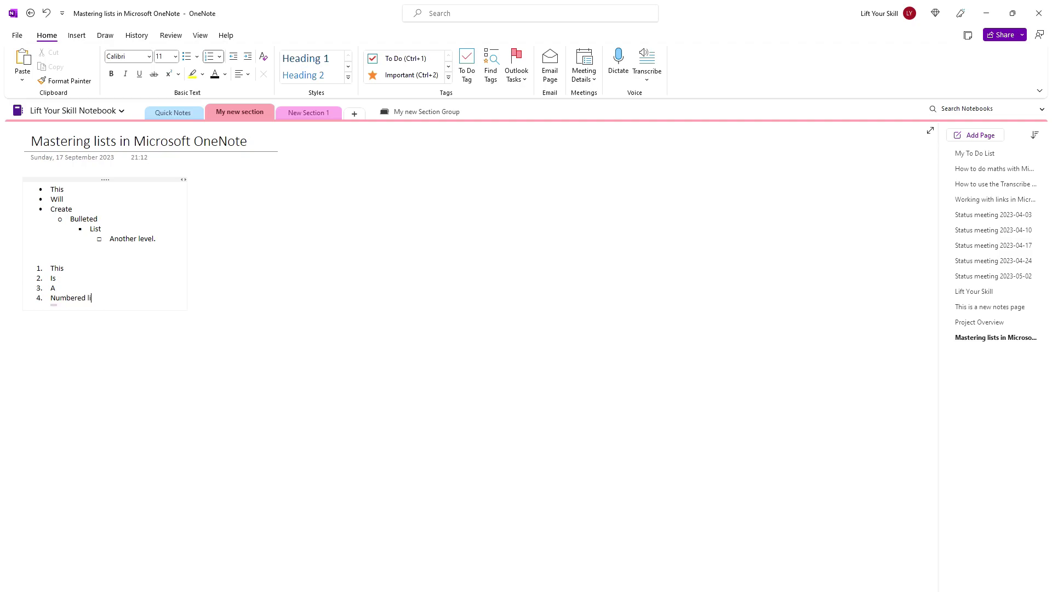
{"action": "key", "text": "Return"}
{"action": "type", "text": "list"}
Step: Adjust the indent levels so A and Numbered sit as sub-items under Is
{"action": "key", "text": "Tab"}
{"action": "key", "text": "Up"}
{"action": "key", "text": "Tab"}
{"action": "key", "text": "Down"}
{"action": "key", "text": "Tab"}
{"action": "key", "text": "shift+Tab"}
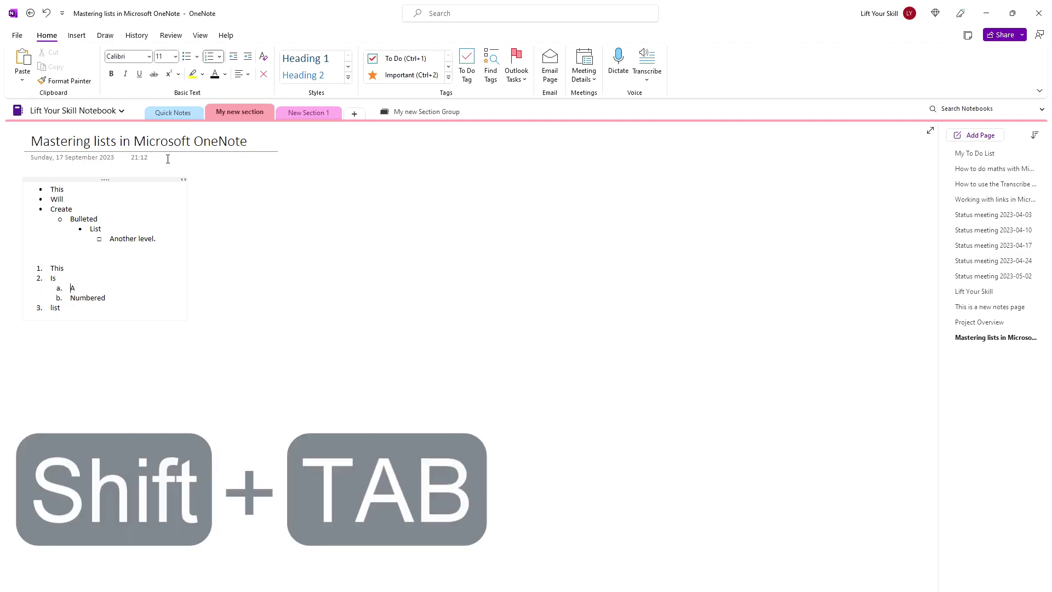
{"action": "key", "text": "Up"}
{"action": "key", "text": "shift+Tab"}
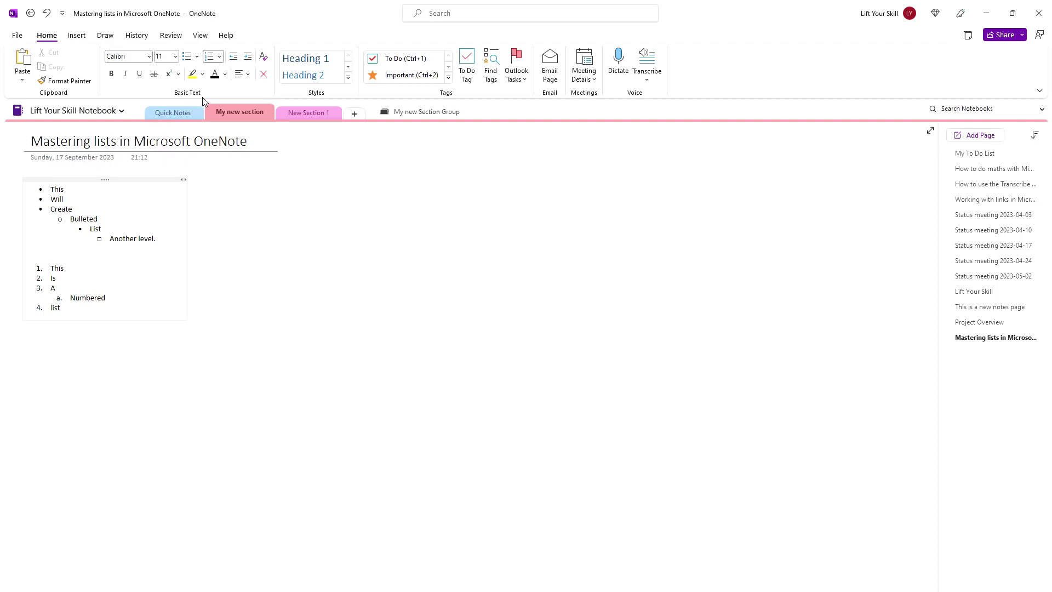
{"action": "left_click", "coordinate": [247, 57]}
Step: Give the first bullet, This, a smiley-face symbol and show numbering formats for Is
{"action": "left_click", "coordinate": [55, 191]}
{"action": "left_click", "coordinate": [196, 57]}
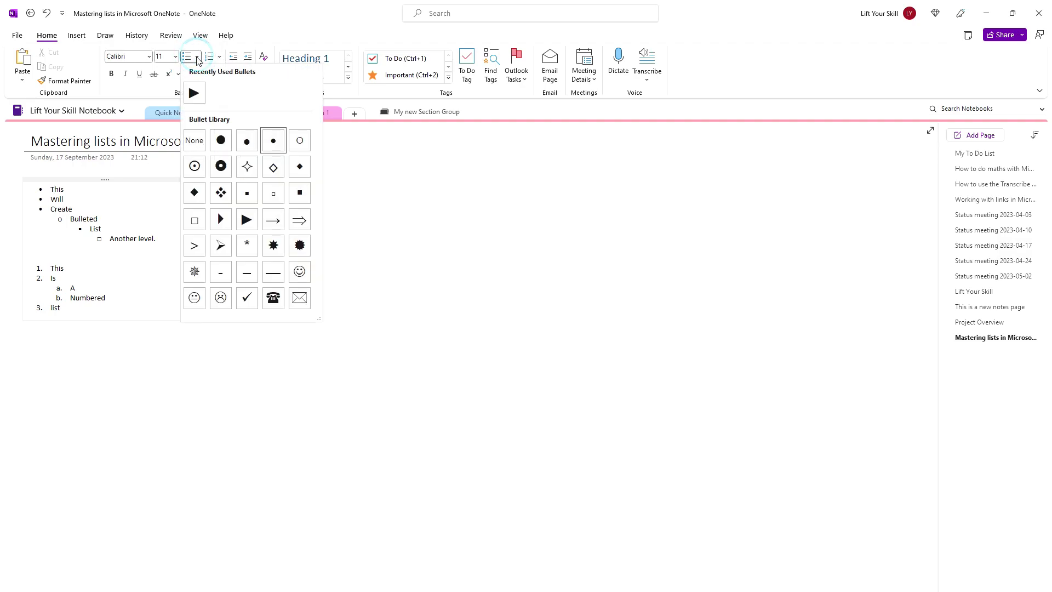
{"action": "left_click", "coordinate": [300, 272]}
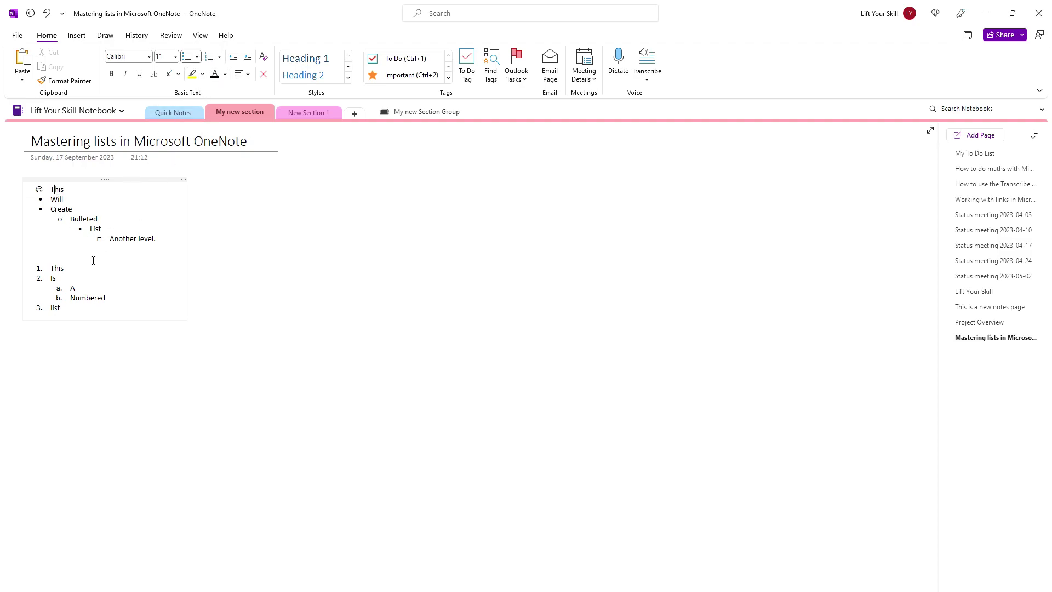
{"action": "left_click", "coordinate": [56, 277]}
{"action": "left_click", "coordinate": [219, 56]}
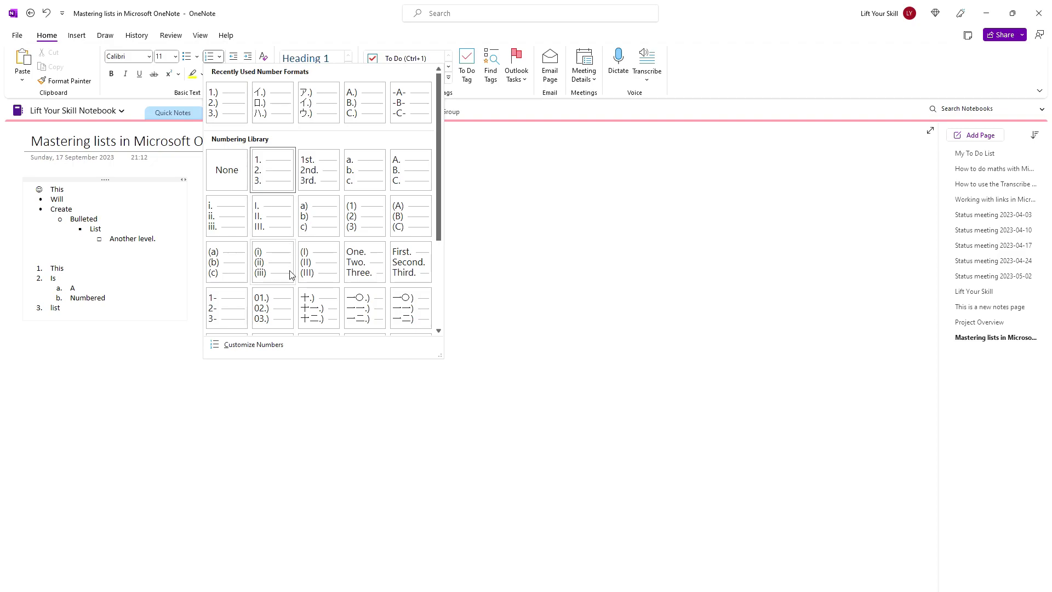
Step: In Customize Numbers, try spelled-out and other formats, then settle on 1), 2), 3) for Is
{"action": "left_click", "coordinate": [263, 351]}
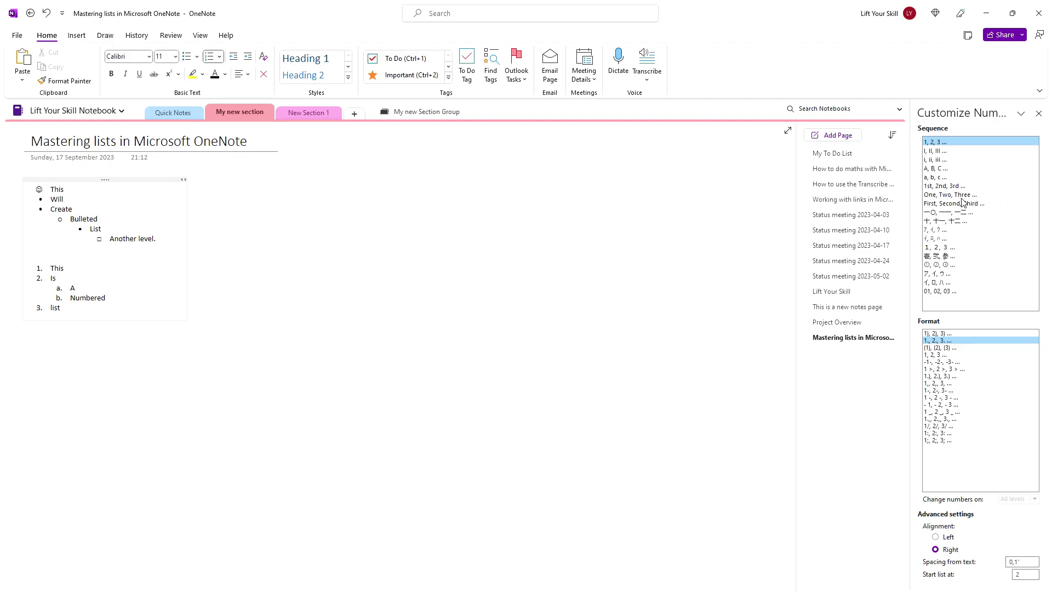
{"action": "left_click", "coordinate": [957, 196]}
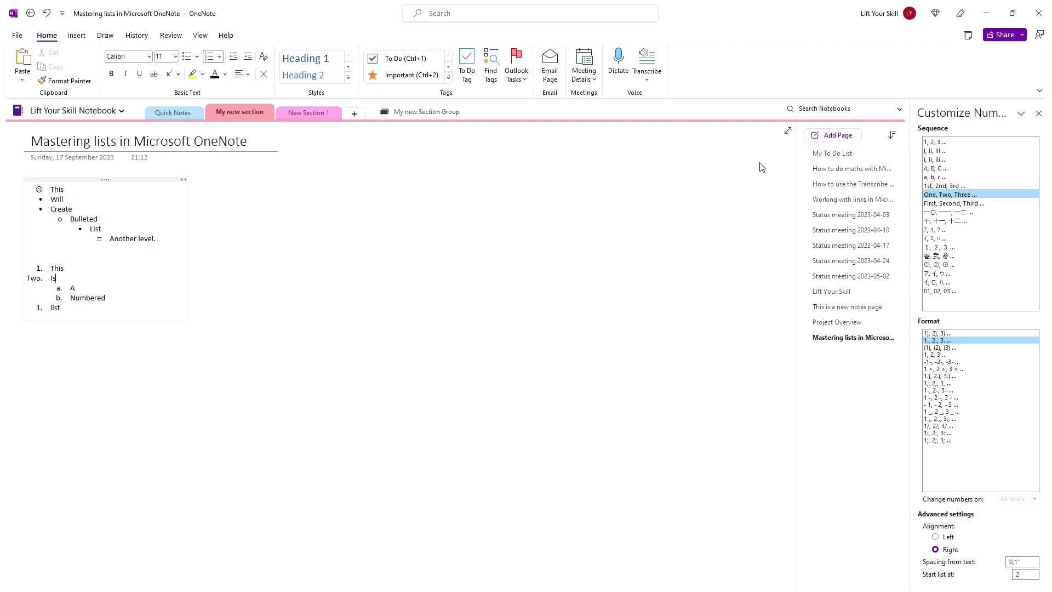
{"action": "key", "text": "ctrl+z"}
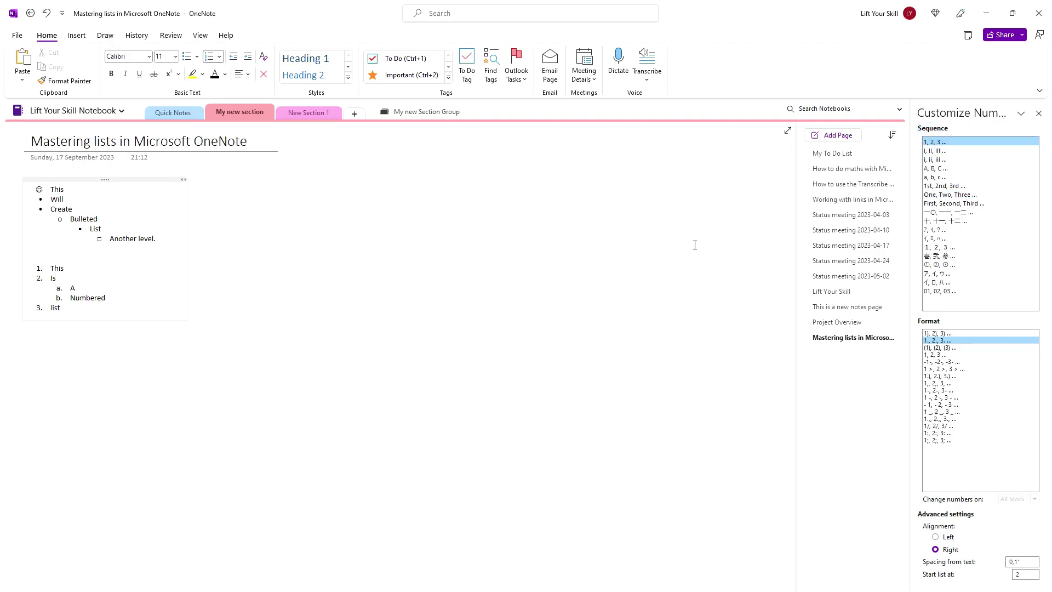
{"action": "left_click", "coordinate": [939, 354]}
{"action": "left_click", "coordinate": [940, 369]}
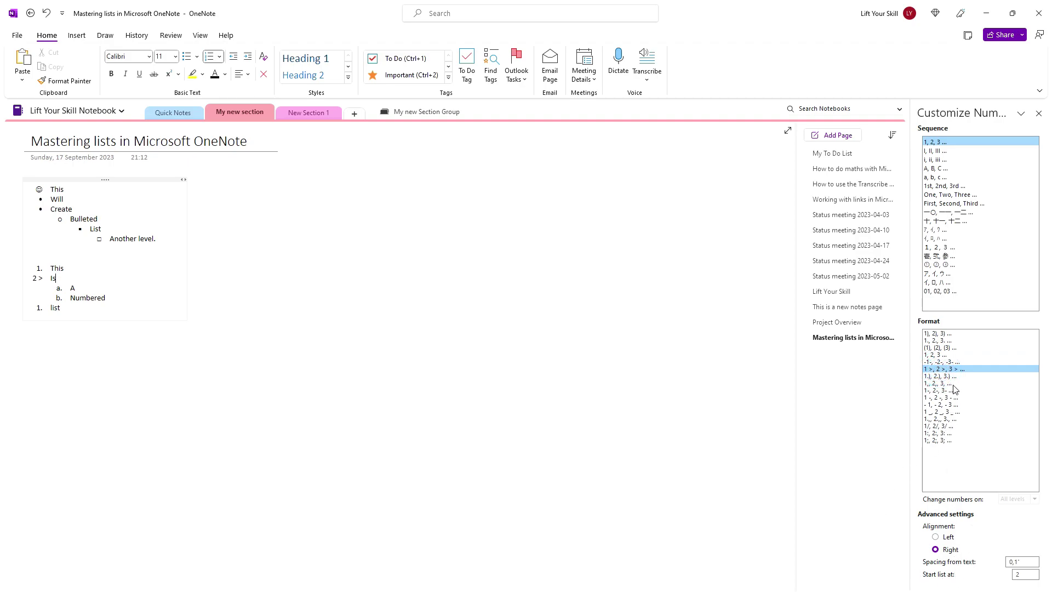
{"action": "left_click", "coordinate": [940, 334]}
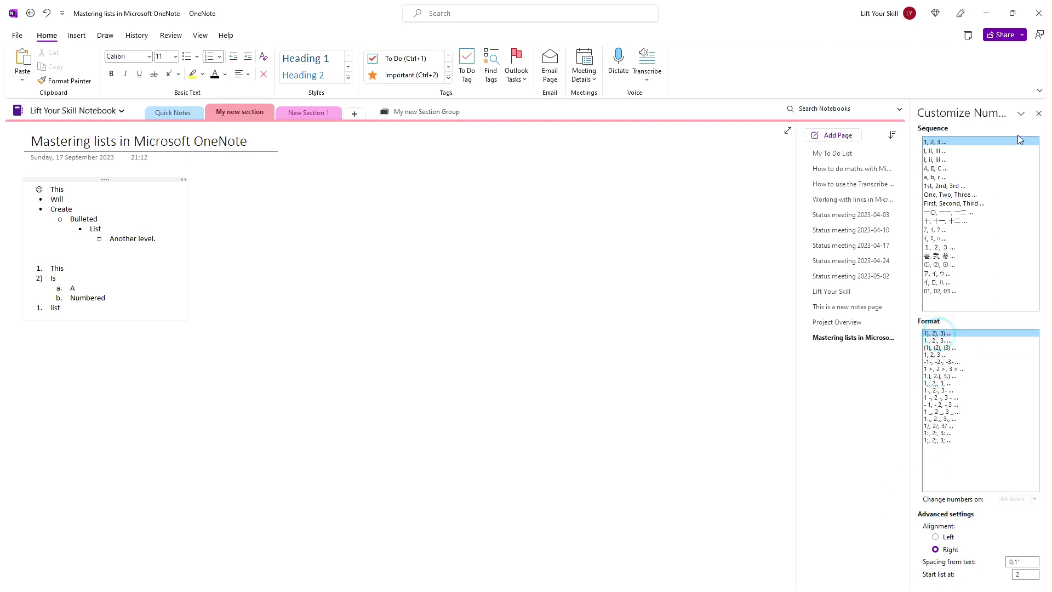
{"action": "left_click", "coordinate": [1039, 113]}
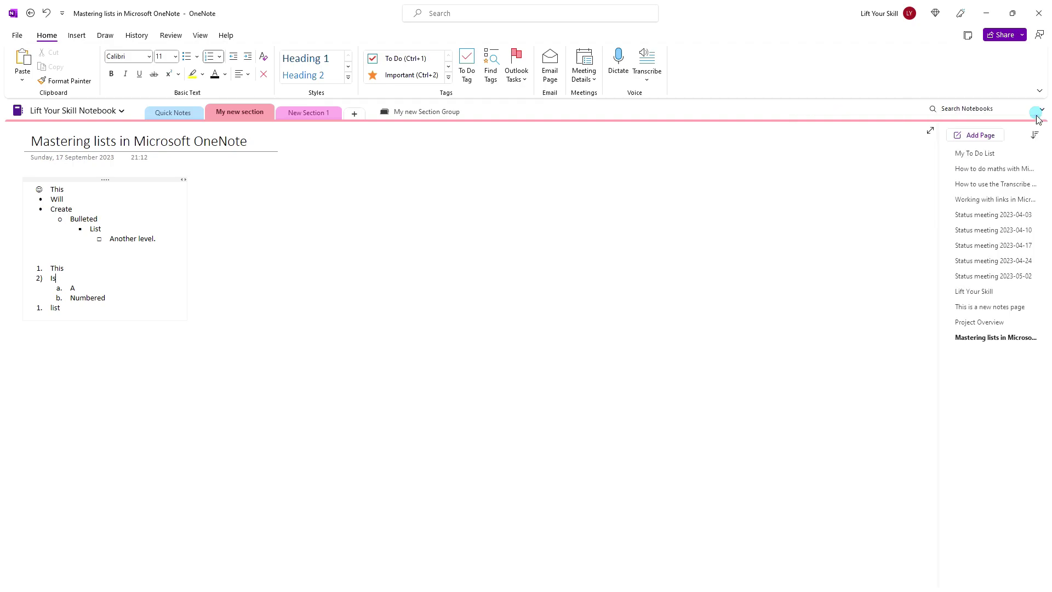
Step: Try the 一) style on This and First., Second., Third. numbering on Is and its sub-items
{"action": "left_click", "coordinate": [34, 268]}
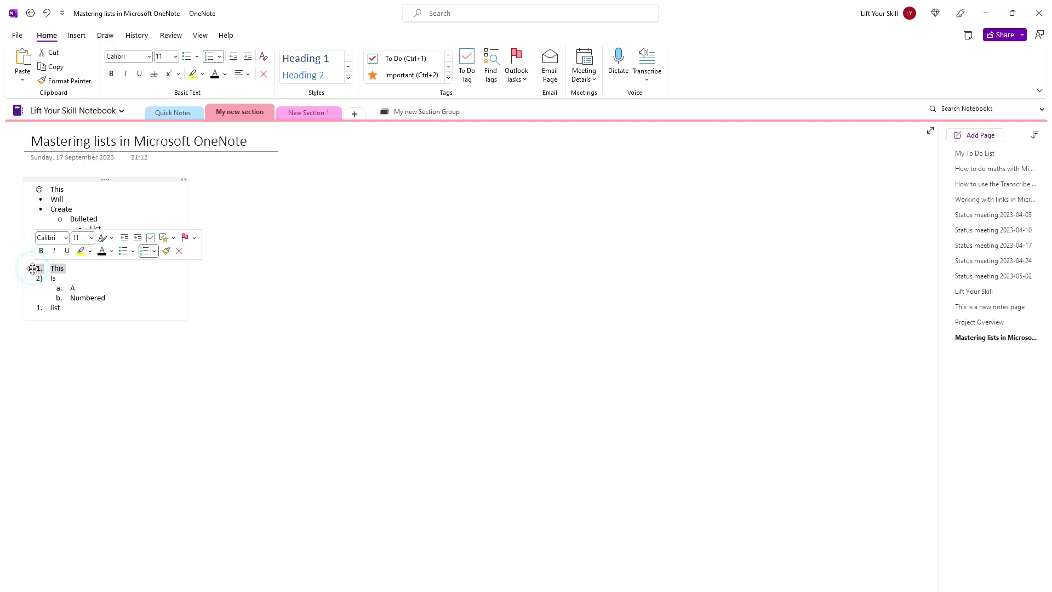
{"action": "left_click", "coordinate": [155, 251]}
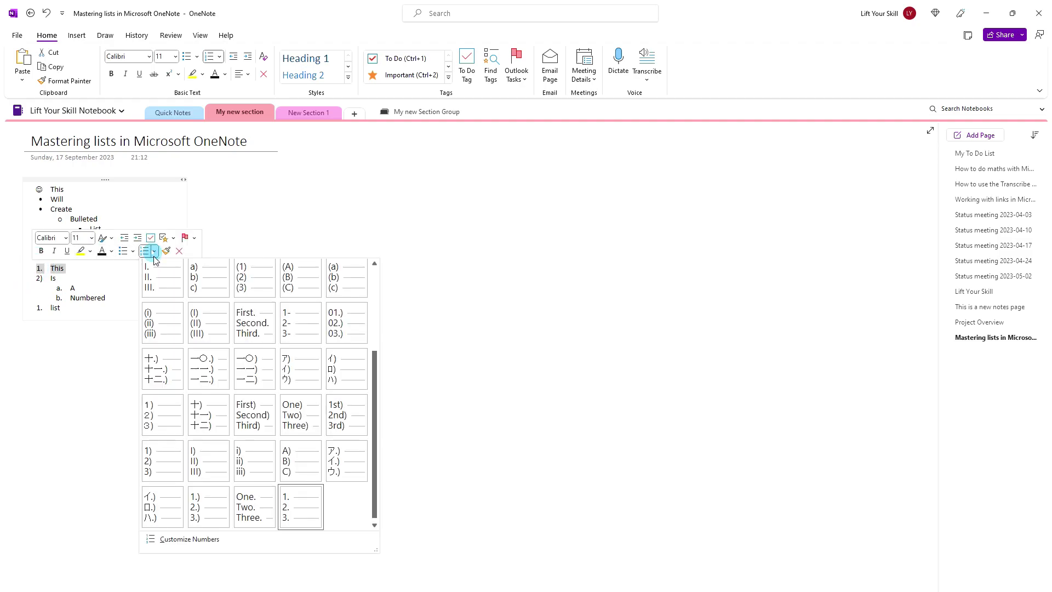
{"action": "left_click", "coordinate": [242, 372]}
{"action": "left_click", "coordinate": [97, 304]}
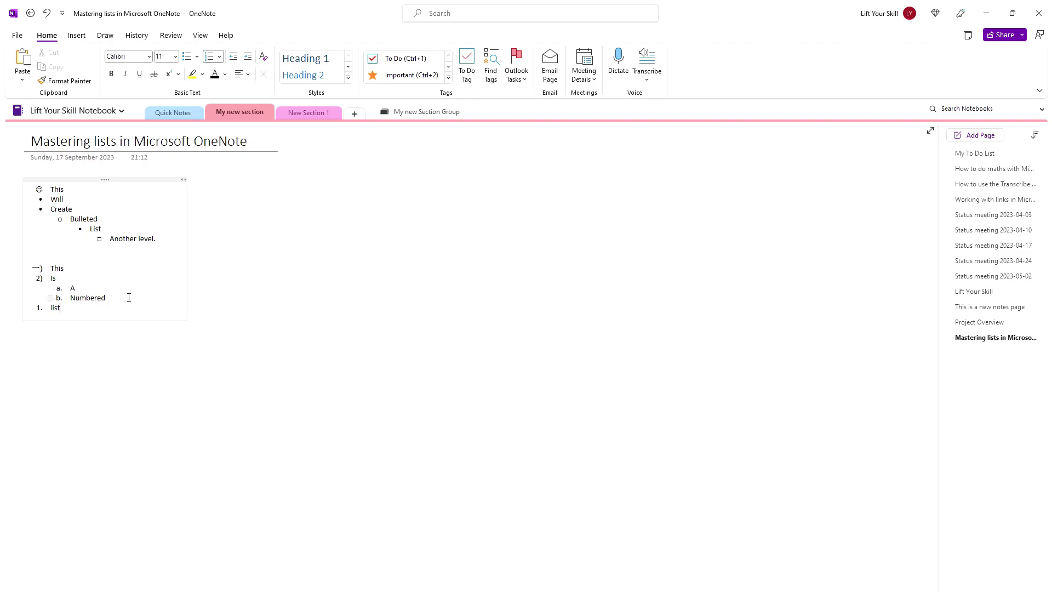
{"action": "left_click_drag", "start_coordinate": [128, 298], "coordinate": [52, 279]}
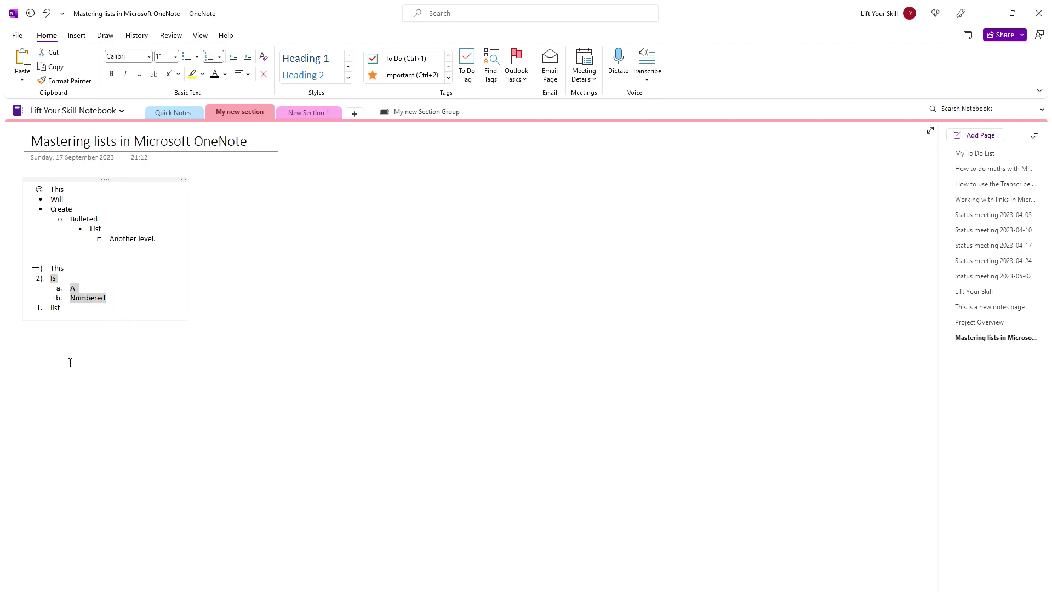
{"action": "left_click", "coordinate": [53, 310]}
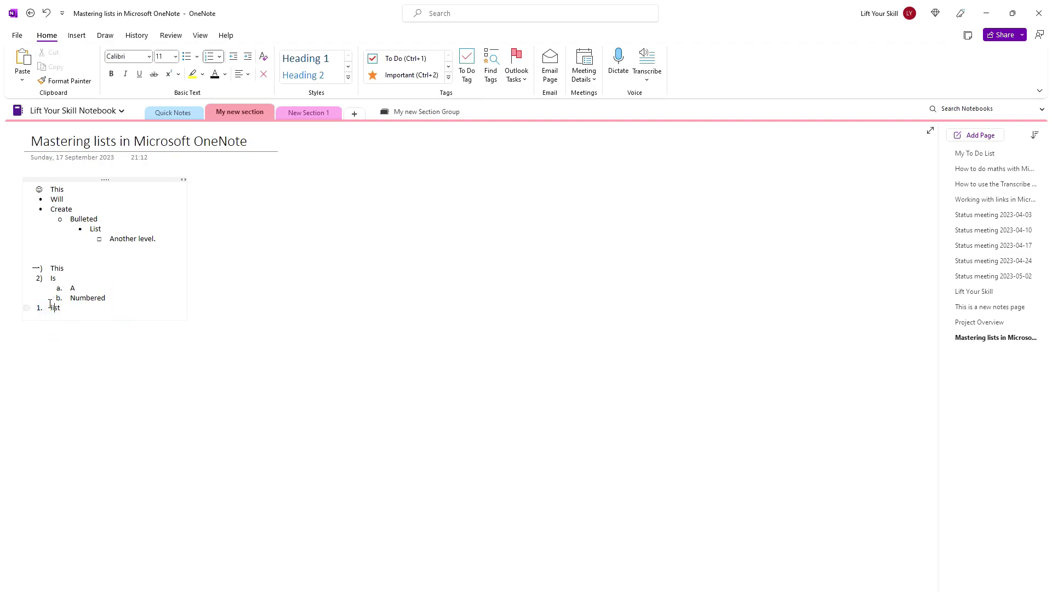
{"action": "left_click", "coordinate": [28, 281]}
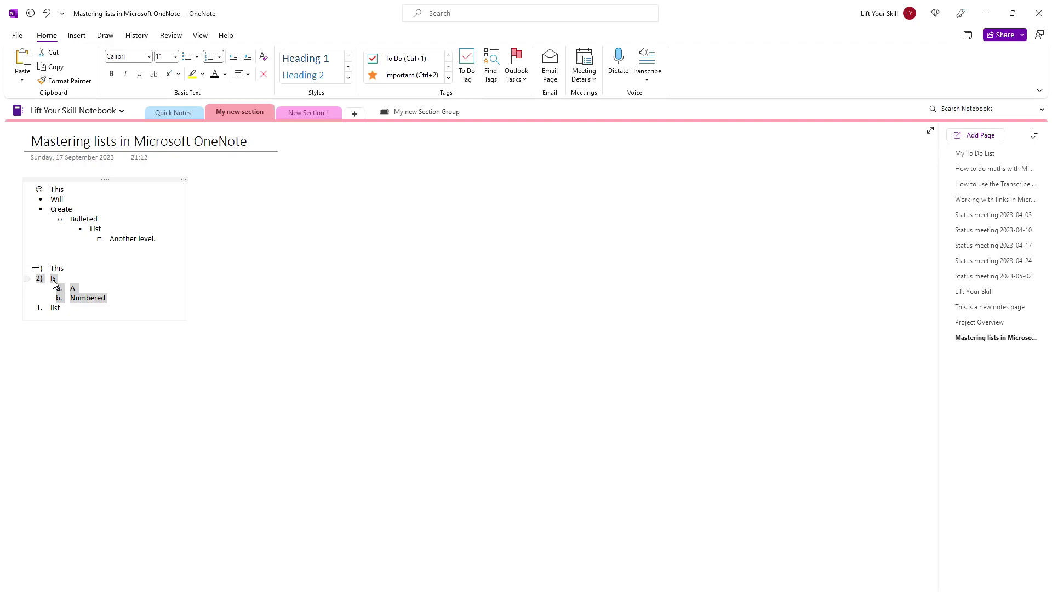
{"action": "left_click", "coordinate": [219, 56]}
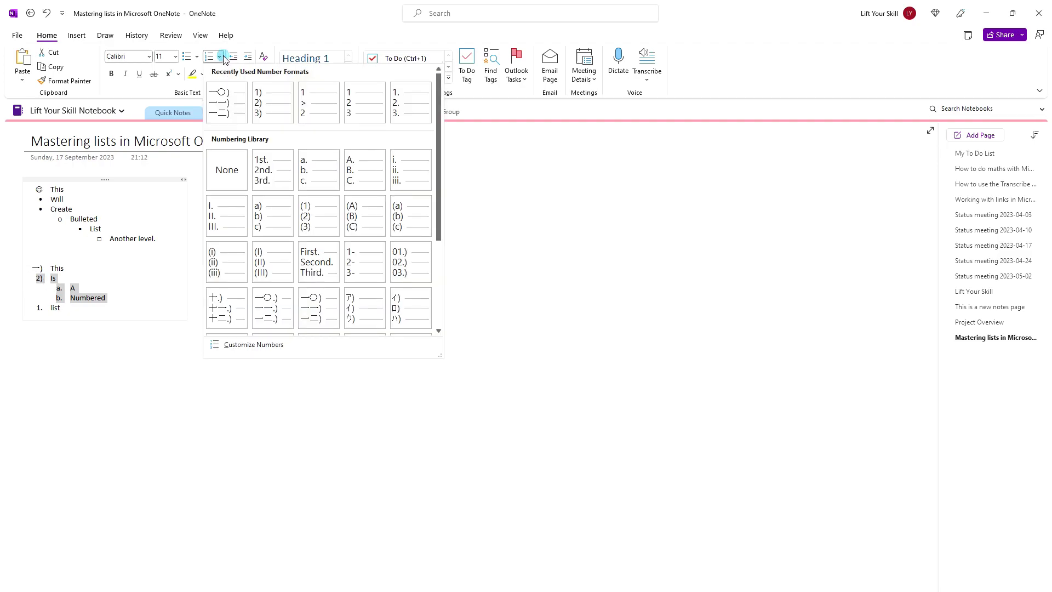
{"action": "left_click", "coordinate": [305, 274]}
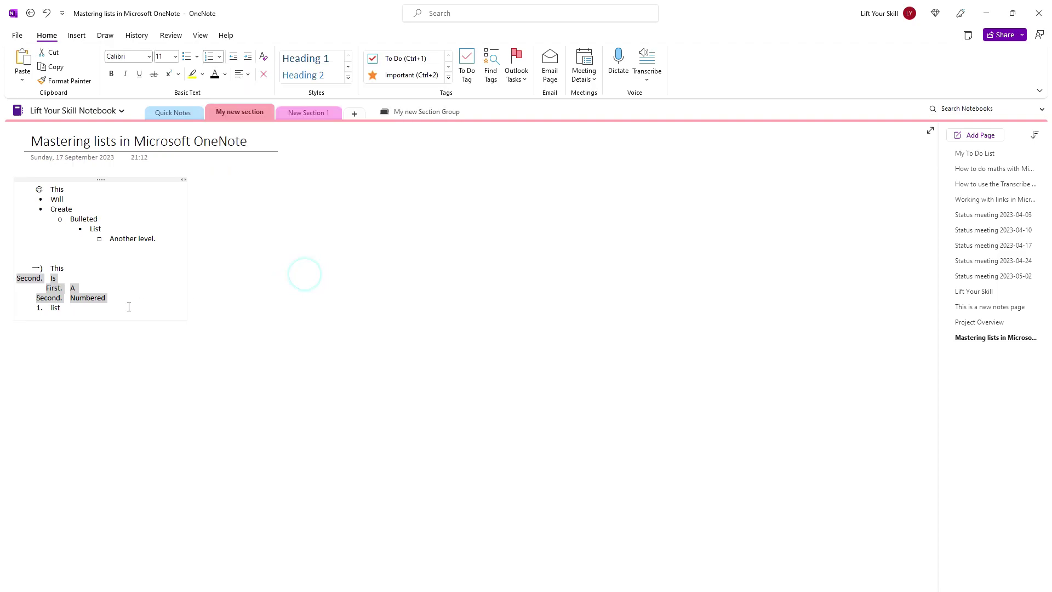
Step: Apply 1st., 2nd., 3rd. ordinal numbering to the entire numbered list
{"action": "left_click", "coordinate": [75, 288]}
{"action": "left_click", "coordinate": [18, 259]}
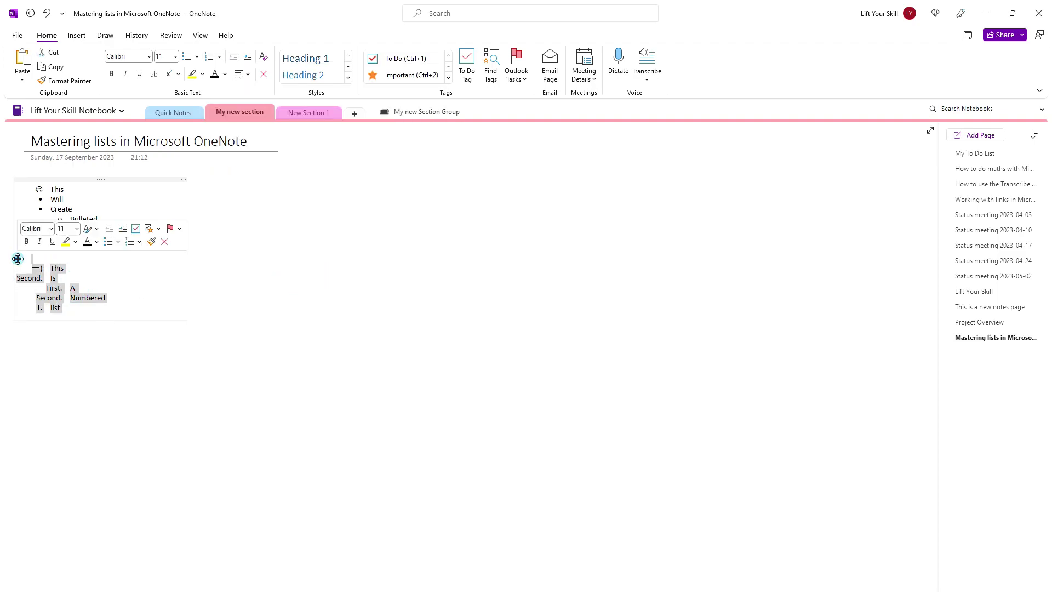
{"action": "left_click", "coordinate": [218, 56]}
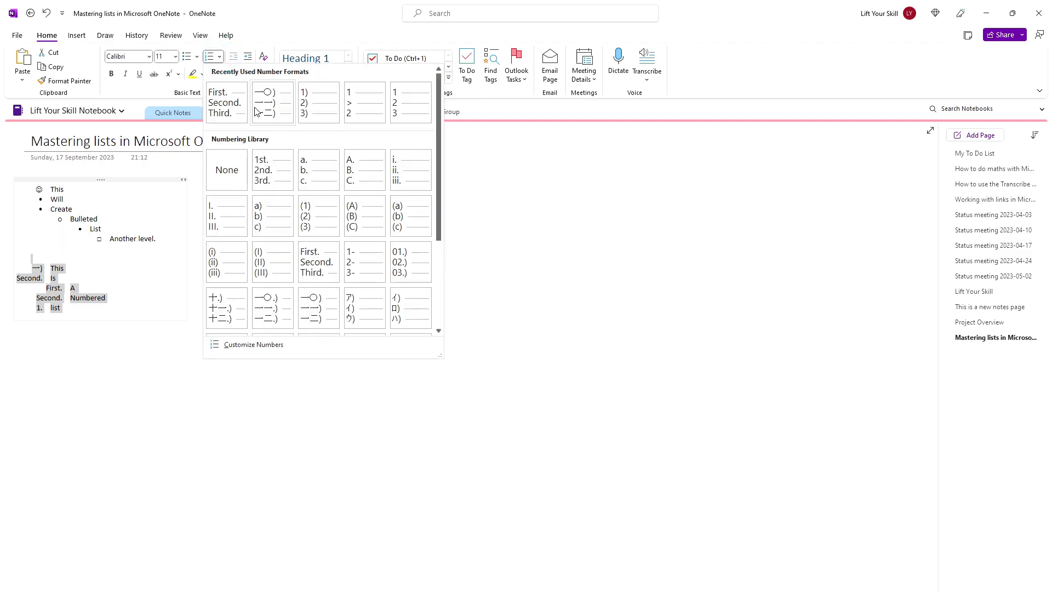
{"action": "left_click", "coordinate": [262, 164]}
{"action": "left_click", "coordinate": [141, 292]}
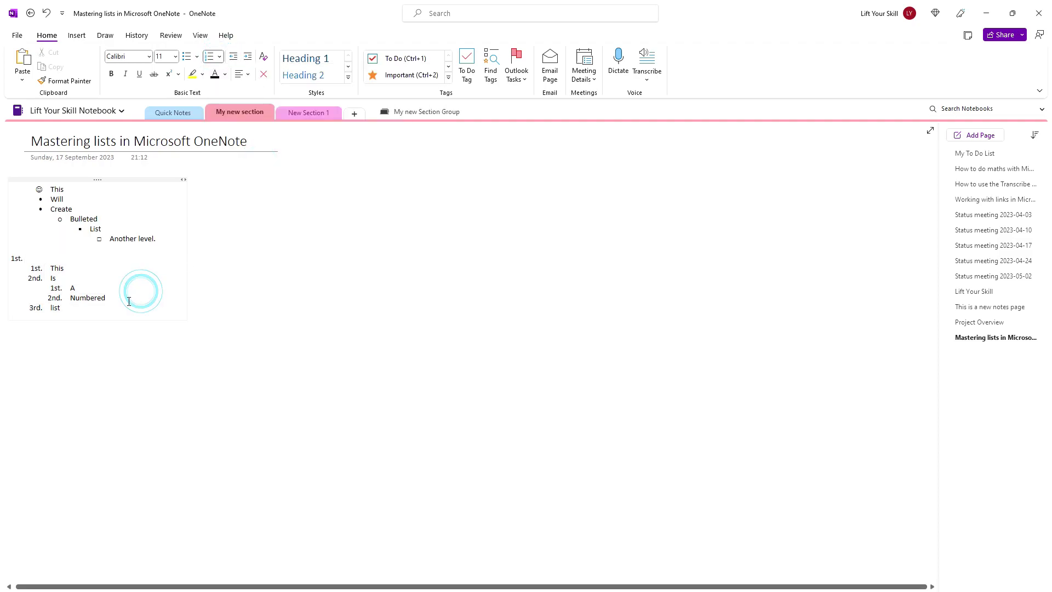
Step: Add a new line after List, then remove its numbering
{"action": "left_click", "coordinate": [75, 307]}
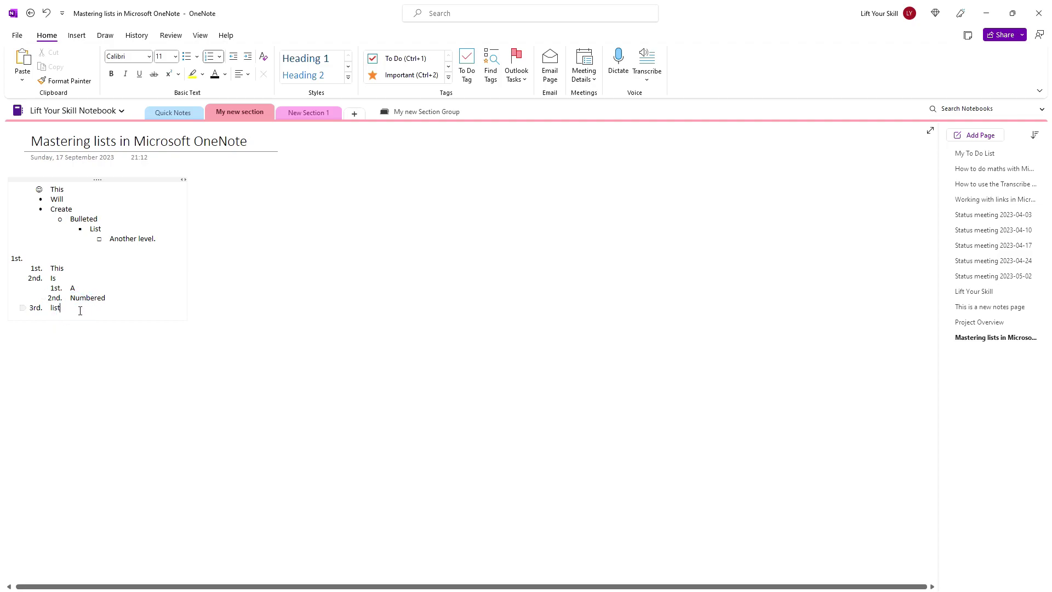
{"action": "key", "text": "Return"}
{"action": "key", "text": "BackSpace"}
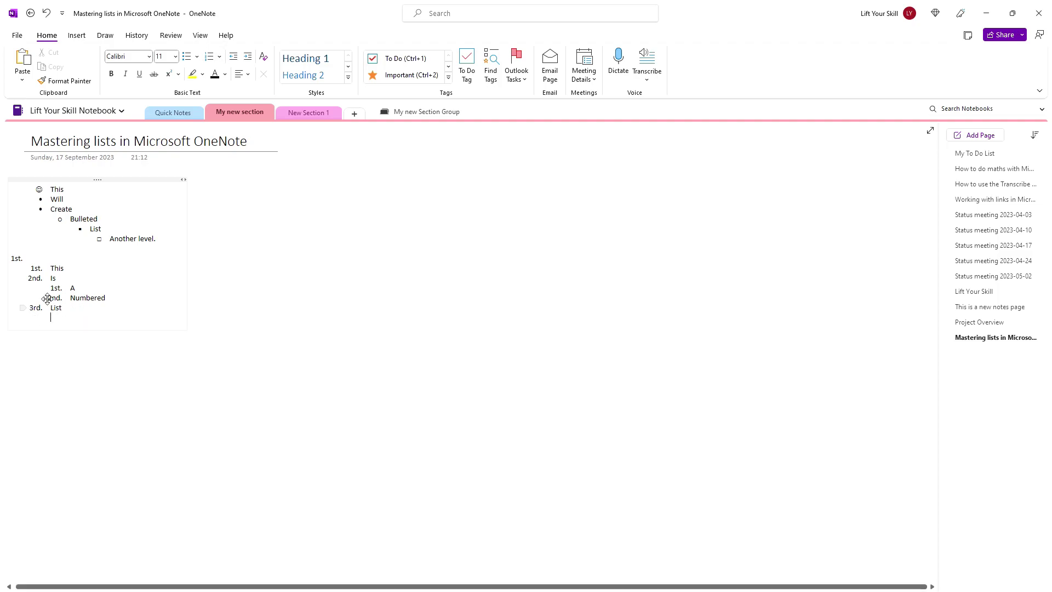
{"action": "left_click", "coordinate": [59, 269]}
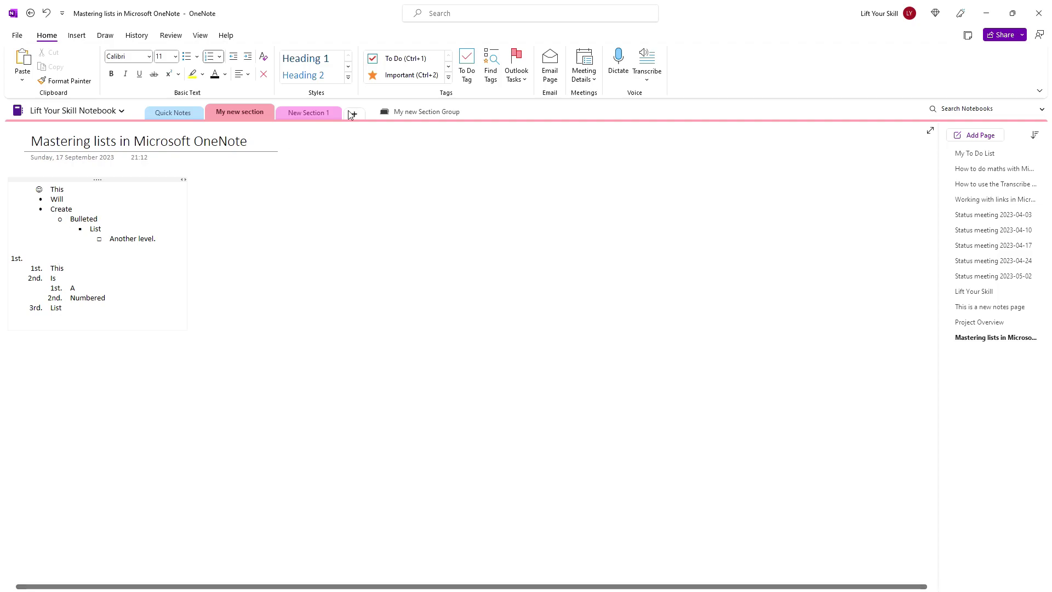
Step: Tag the This item with the Idea lightbulb tag
{"action": "left_click", "coordinate": [448, 77]}
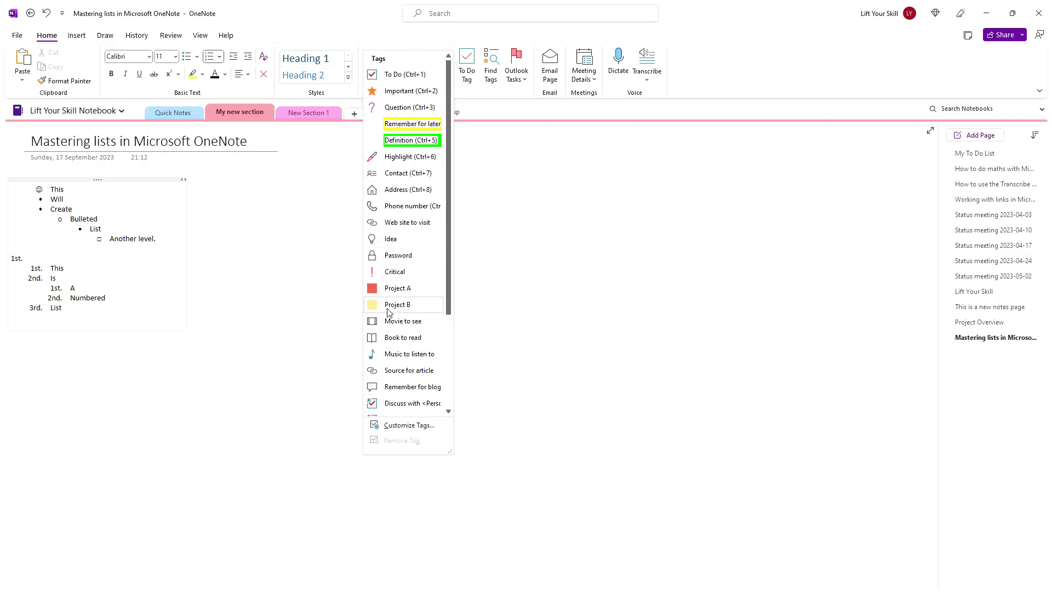
{"action": "left_click", "coordinate": [395, 241]}
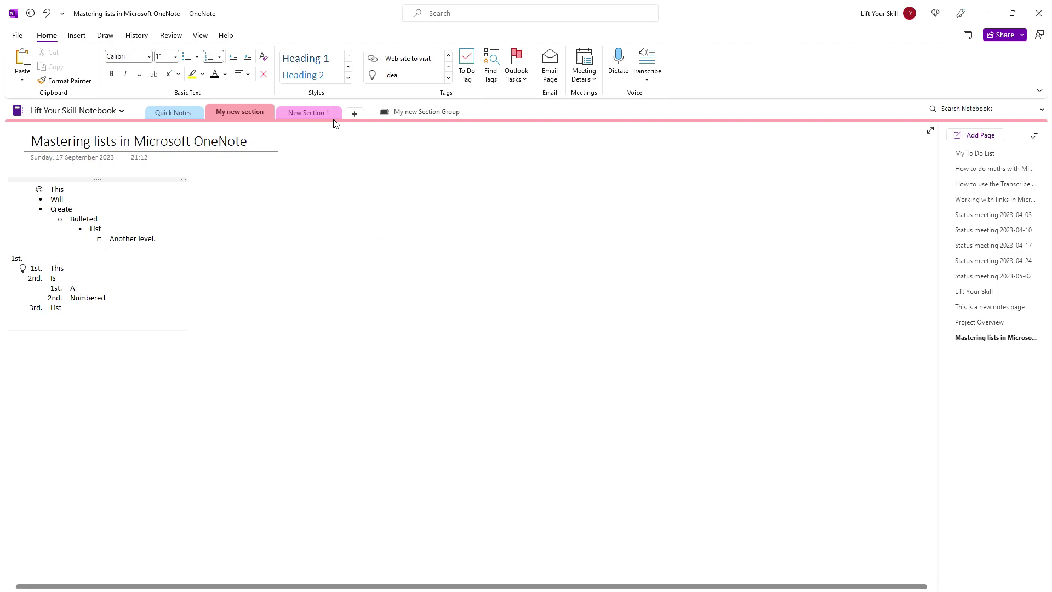
{"action": "left_click", "coordinate": [448, 76]}
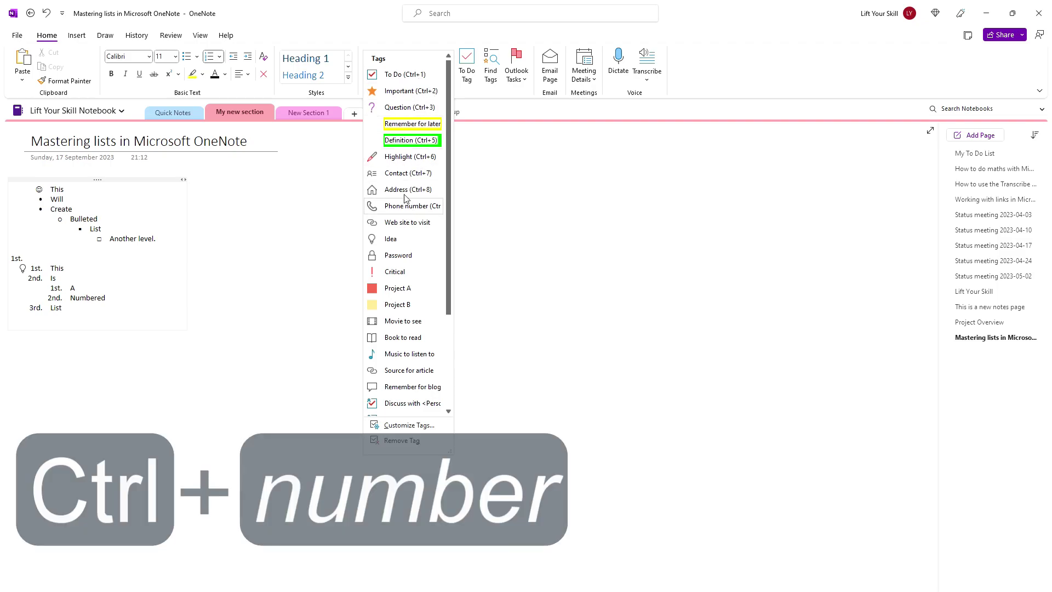
Step: Mark the Numbered item with the Important star tag using Ctrl+2
{"action": "left_click", "coordinate": [86, 299]}
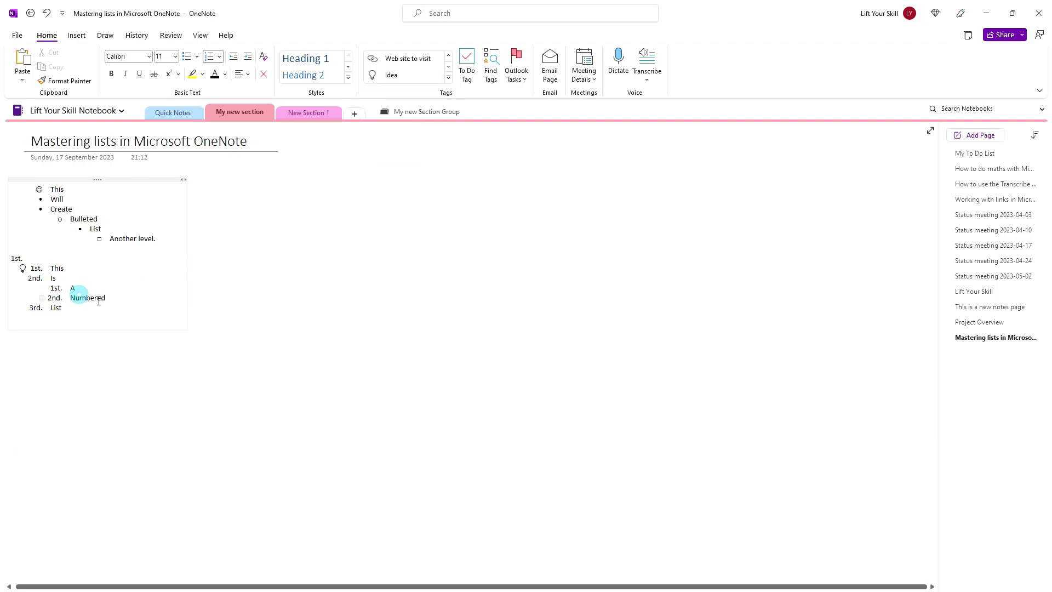
{"action": "key", "text": "ctrl+2"}
{"action": "left_click", "coordinate": [451, 79]}
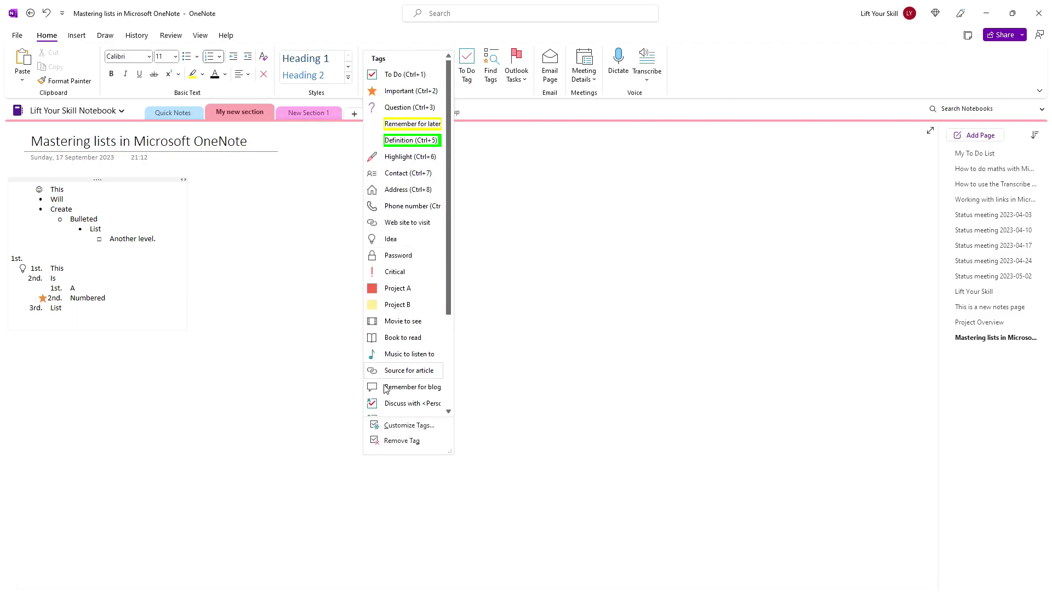
Step: Move the Web site to visit tag above Phone number, then put the caret at the end of List
{"action": "left_click", "coordinate": [404, 428]}
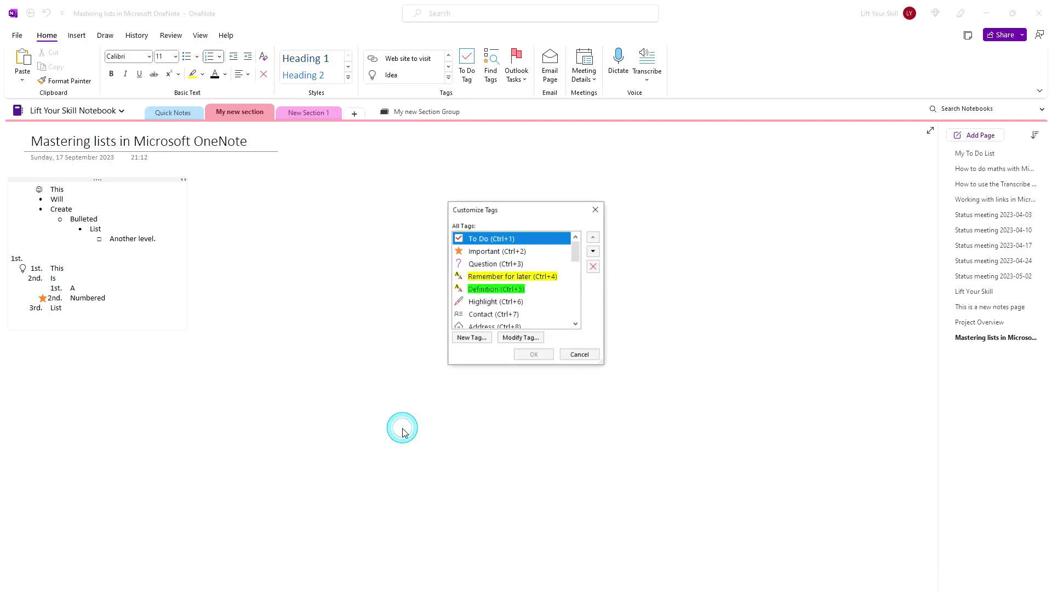
{"action": "left_click_drag", "start_coordinate": [575, 253], "coordinate": [575, 270]}
{"action": "left_click", "coordinate": [515, 287]}
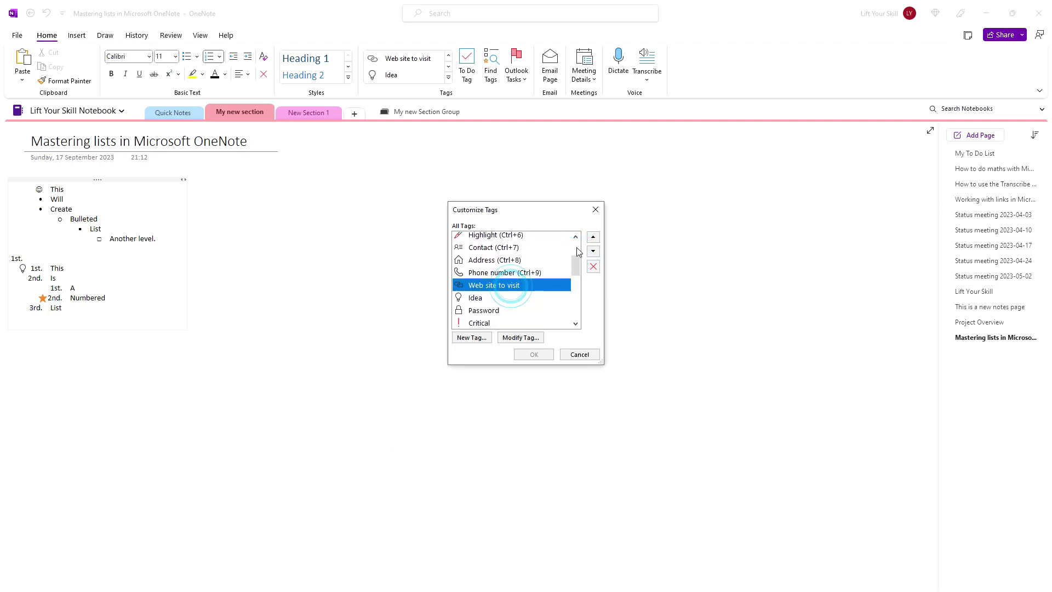
{"action": "left_click", "coordinate": [593, 238]}
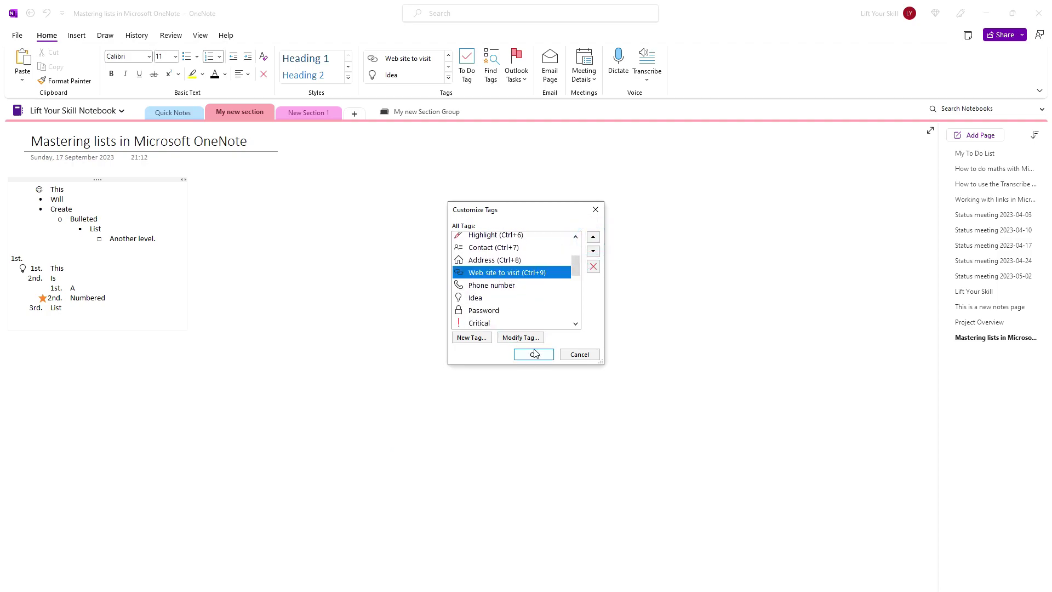
{"action": "left_click", "coordinate": [534, 352]}
{"action": "left_click", "coordinate": [60, 310]}
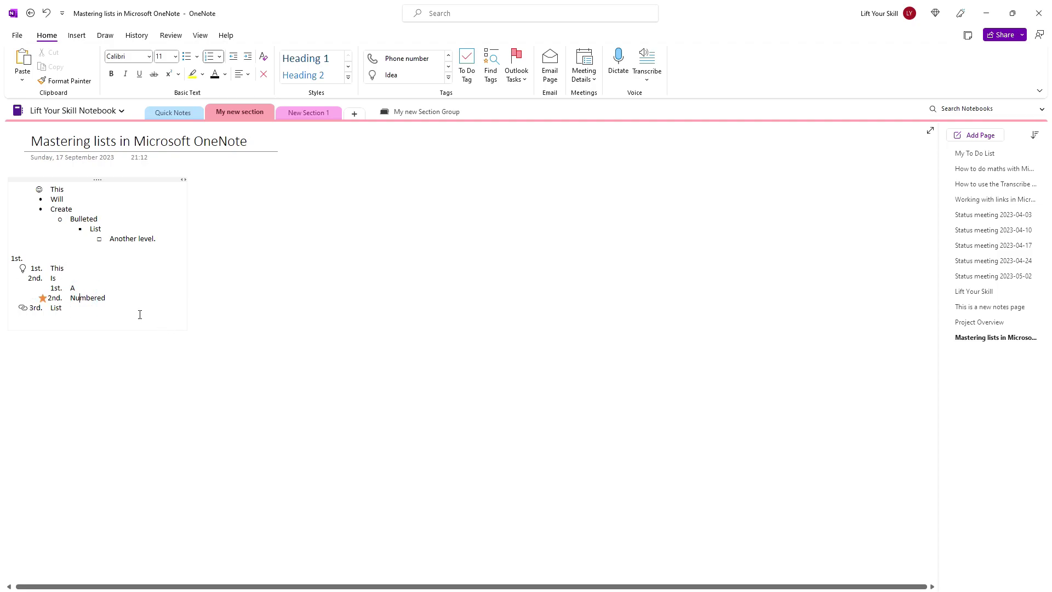
{"action": "left_click", "coordinate": [102, 311]}
{"action": "key", "text": "ctrl+1"}
{"action": "left_click", "coordinate": [57, 201]}
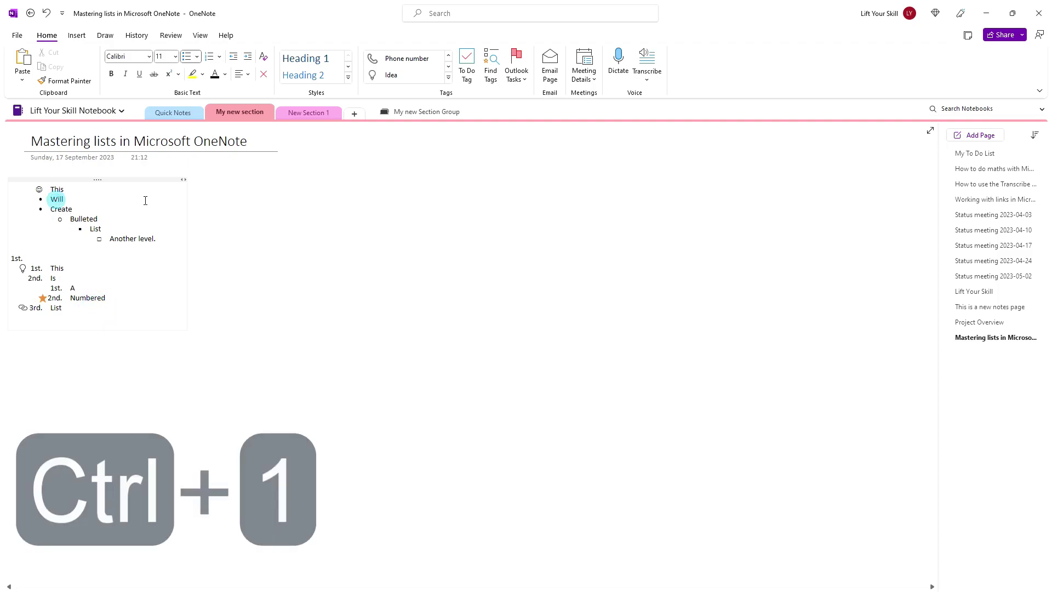
{"action": "key", "text": "ctrl+1"}
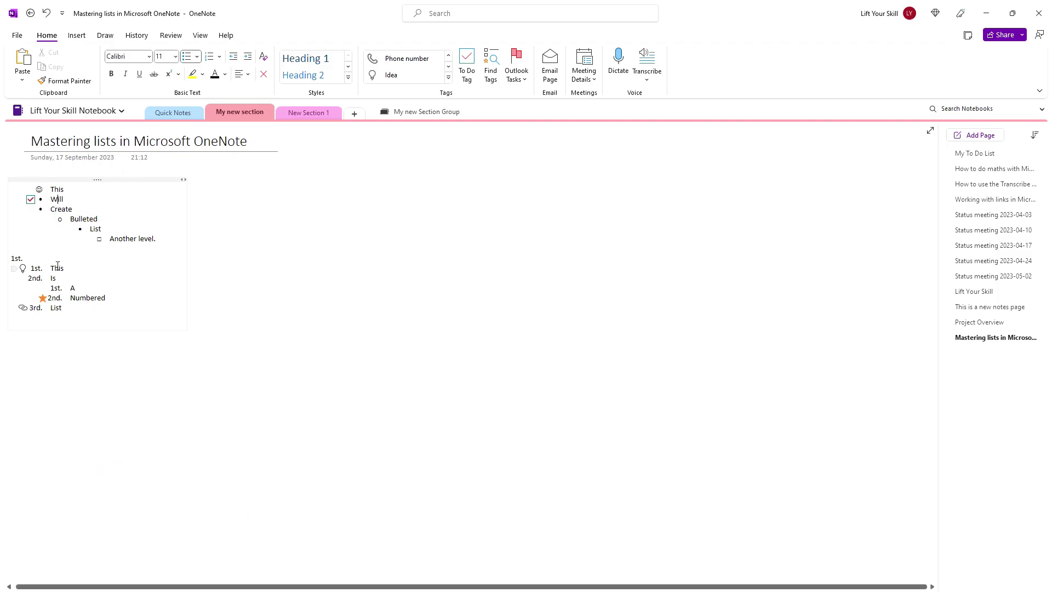
{"action": "key", "text": "ctrl+1"}
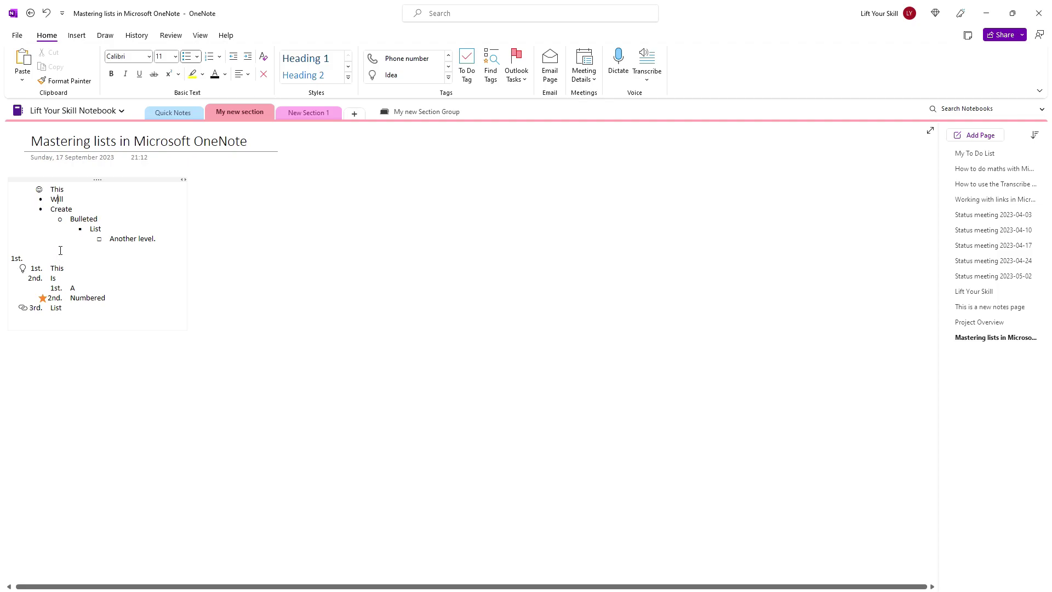